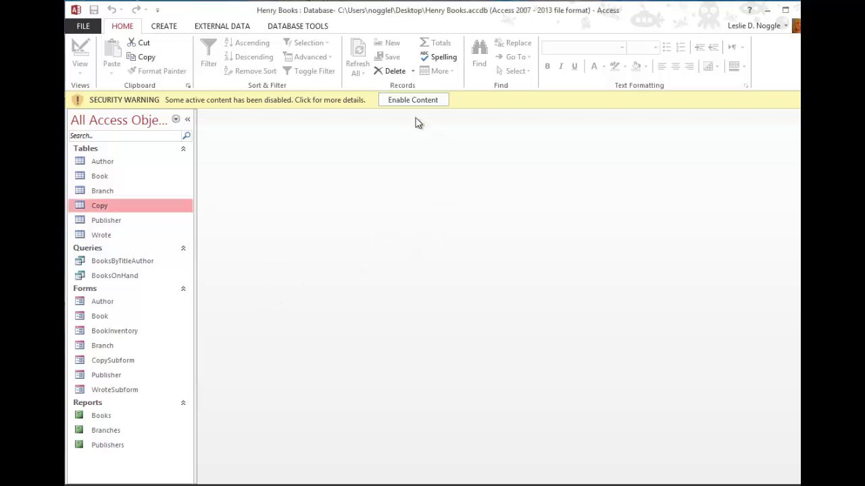
Enable the Henry Books database's active content from the security warning bar.
{"action": "left_click", "coordinate": [410, 101]}
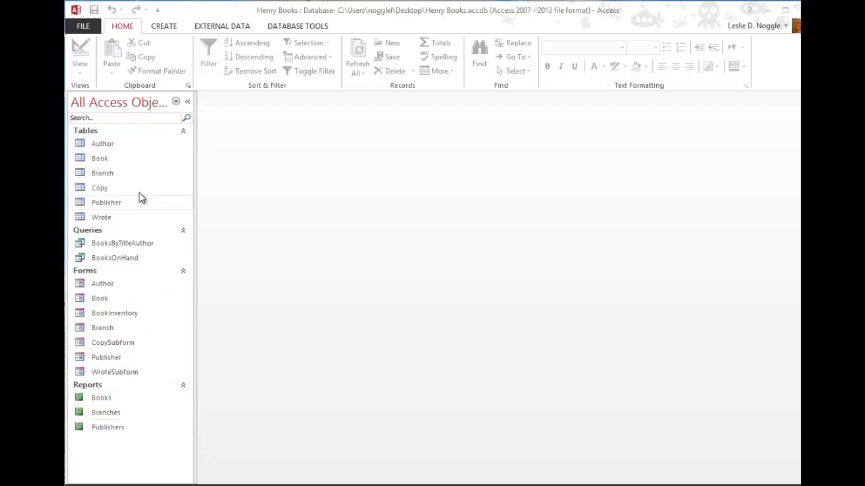
Open the Author and Branch tables, BooksByTitleAuthor and BooksOnHand queries, Author and Book forms, and Books report.
{"action": "double_click", "coordinate": [107, 147]}
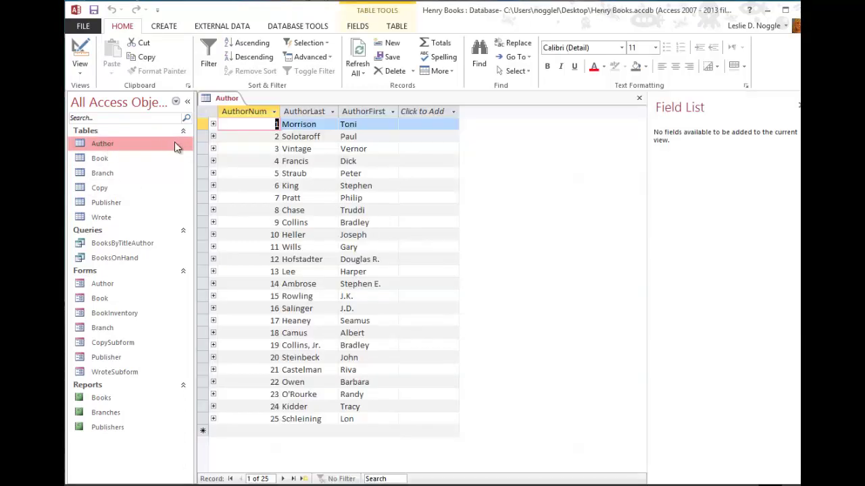
{"action": "left_click", "coordinate": [119, 177]}
{"action": "double_click", "coordinate": [118, 177]}
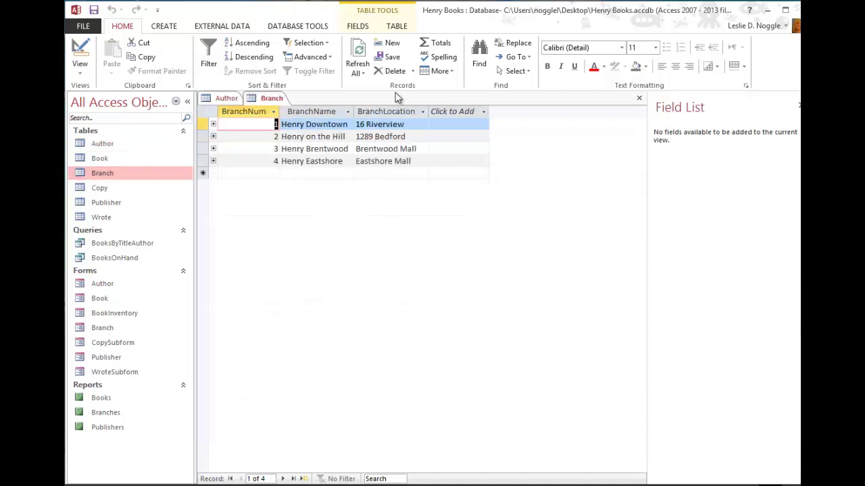
{"action": "double_click", "coordinate": [137, 243]}
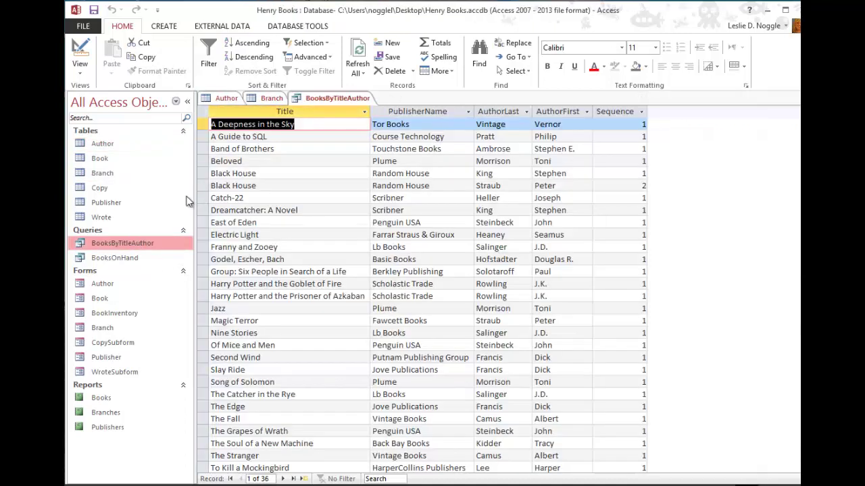
{"action": "double_click", "coordinate": [108, 260]}
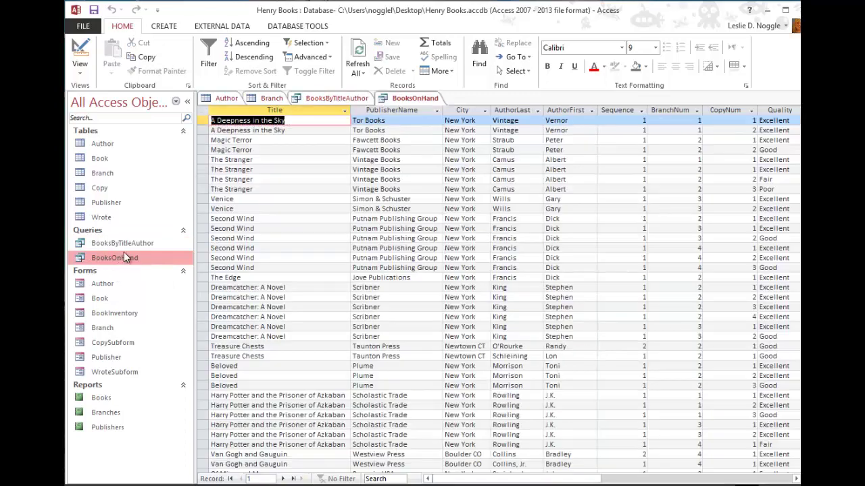
{"action": "double_click", "coordinate": [104, 285]}
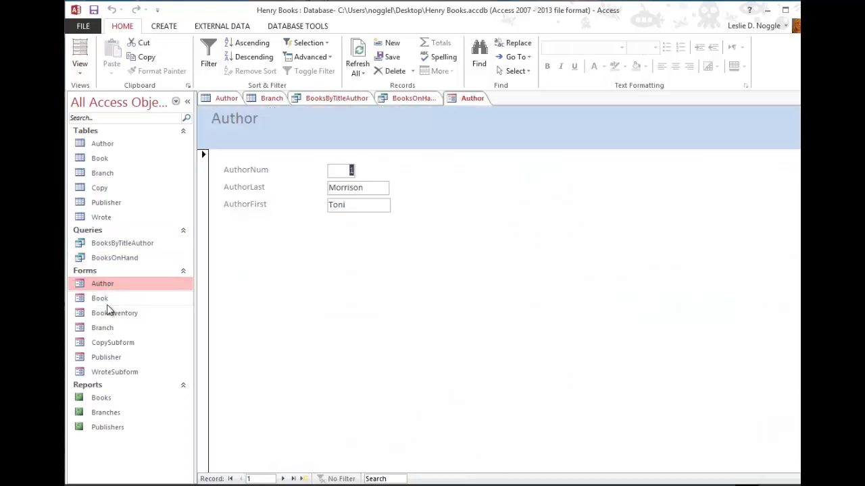
{"action": "double_click", "coordinate": [105, 300]}
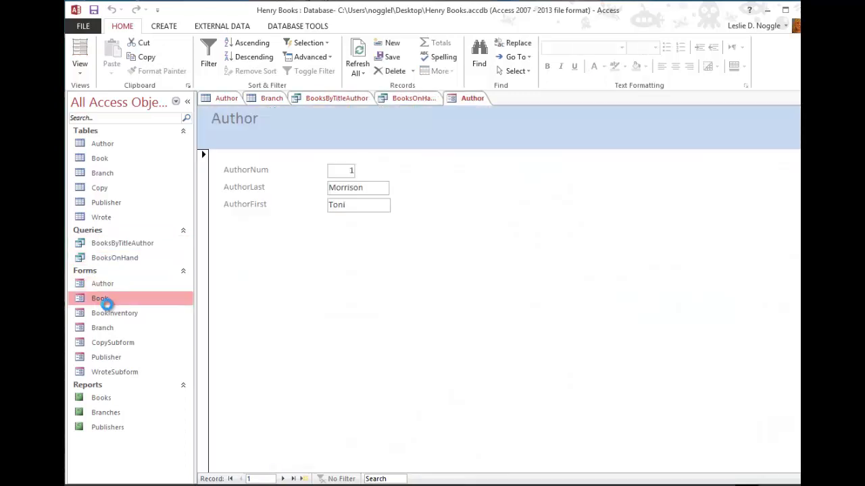
{"action": "double_click", "coordinate": [101, 398]}
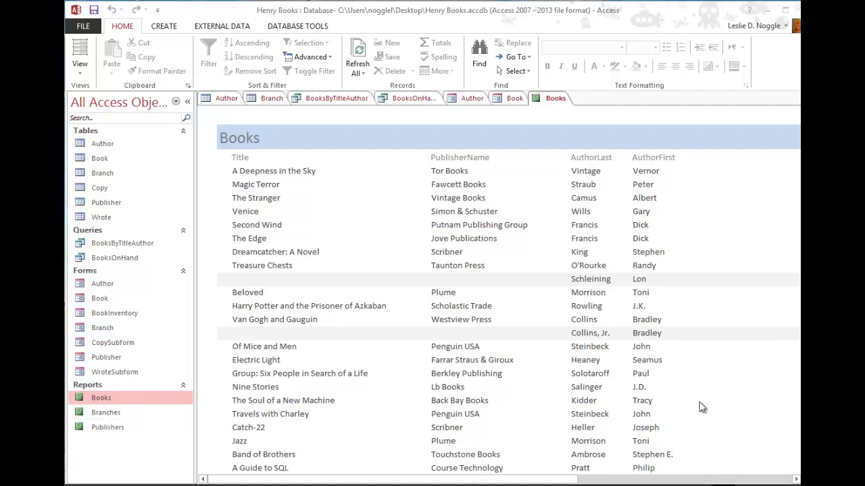
Start a new blank query in Query Design from the Create tab.
{"action": "left_click", "coordinate": [163, 26]}
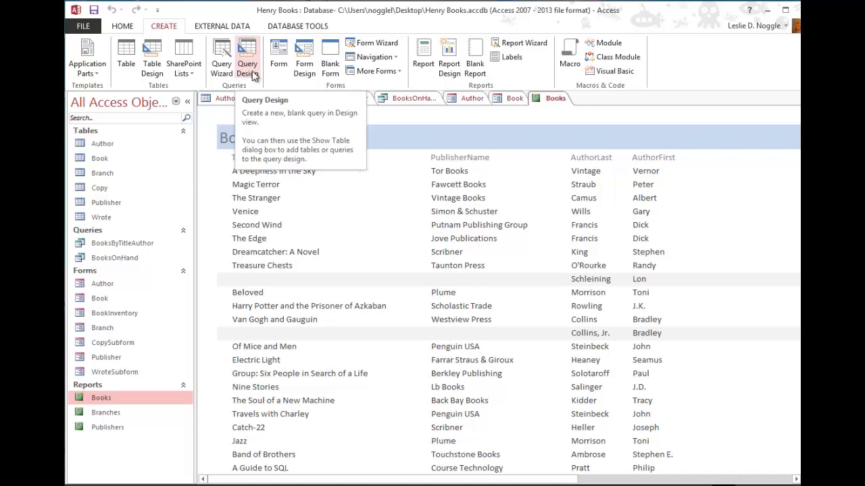
{"action": "left_click", "coordinate": [252, 74]}
Add the Publisher table to Query1 through the Show Table dialog.
{"action": "left_click_drag", "start_coordinate": [428, 356], "coordinate": [353, 133]}
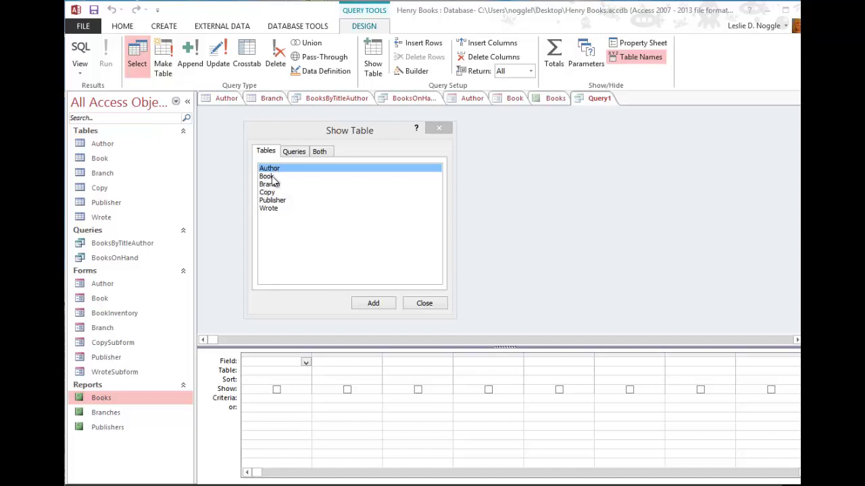
{"action": "left_click", "coordinate": [275, 200]}
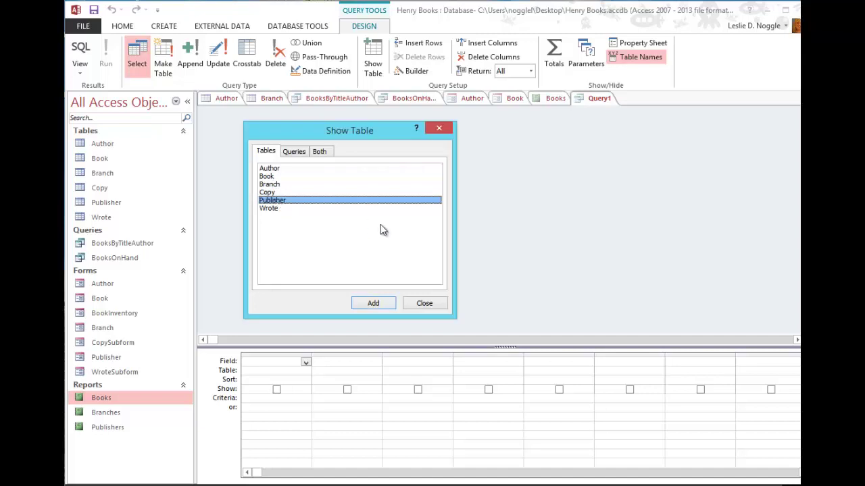
{"action": "left_click", "coordinate": [373, 303]}
{"action": "left_click_drag", "start_coordinate": [359, 131], "coordinate": [625, 123]}
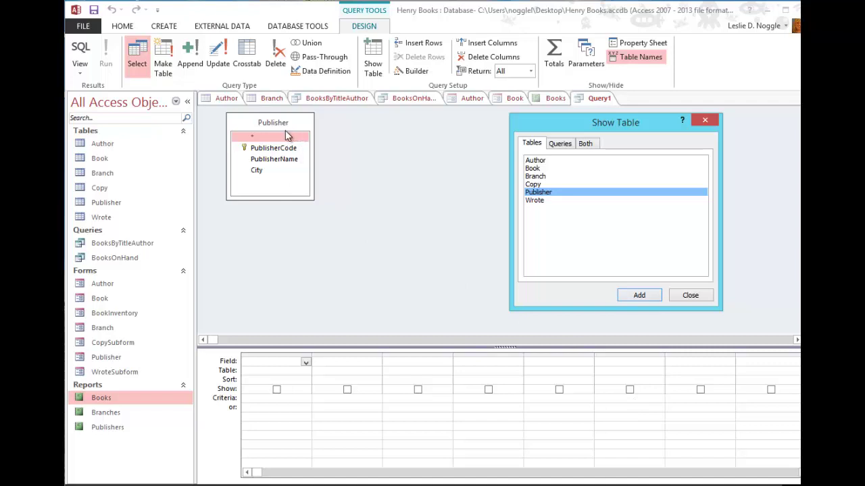
{"action": "left_click", "coordinate": [259, 177]}
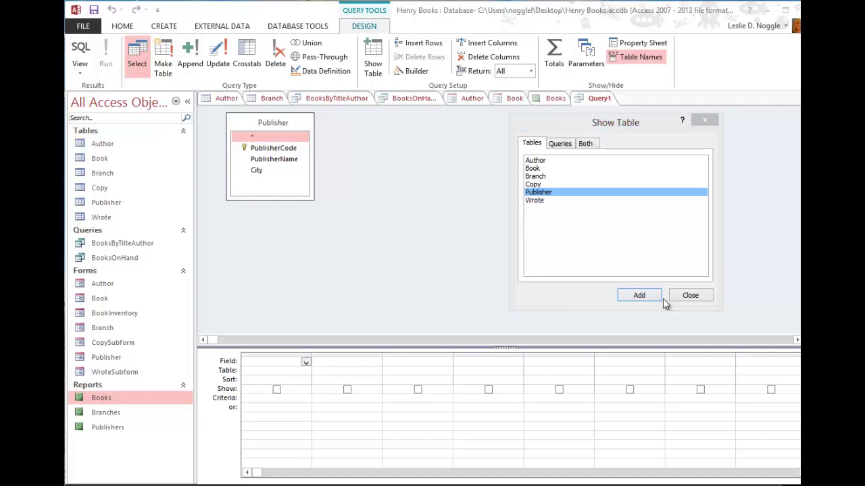
Put Publisher's City field in the grid and run Query1 to list 28 cities.
{"action": "left_click", "coordinate": [690, 296]}
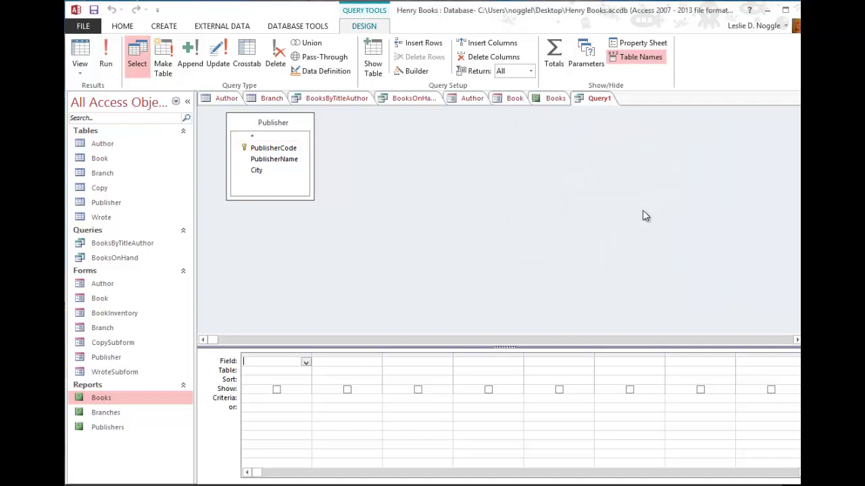
{"action": "double_click", "coordinate": [257, 172]}
{"action": "left_click", "coordinate": [107, 65]}
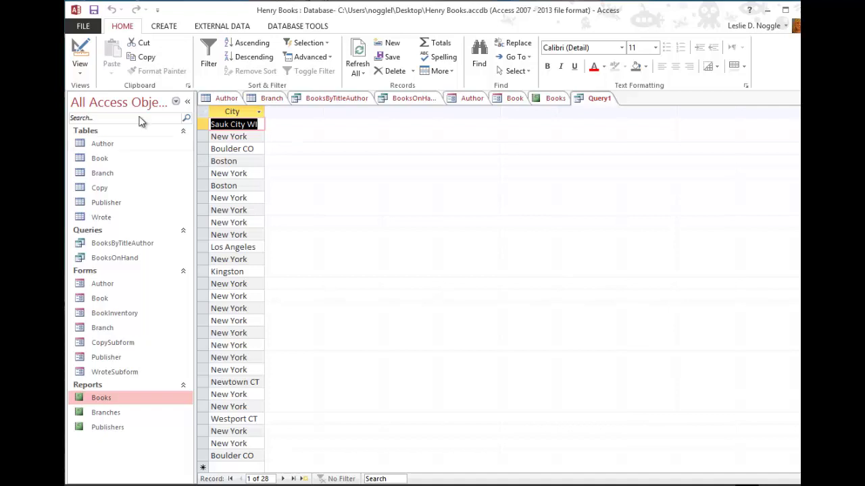
Set City's sort to Ascending in Design View and run the query again.
{"action": "left_click", "coordinate": [80, 74]}
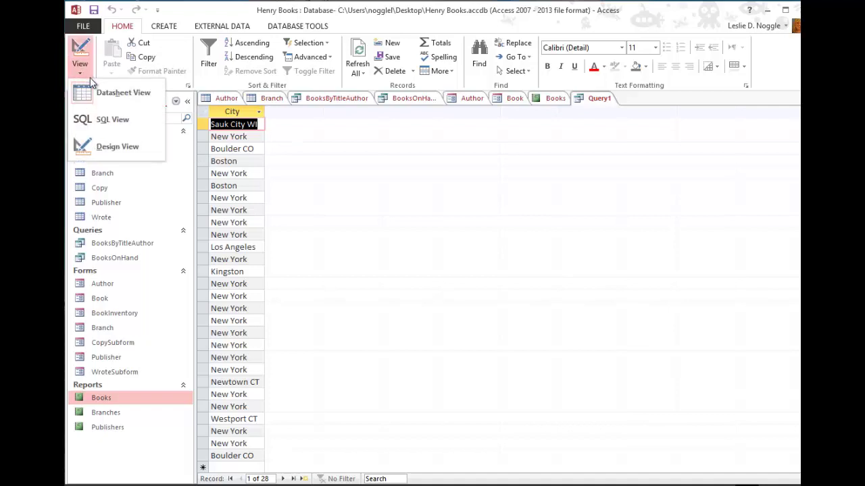
{"action": "left_click", "coordinate": [114, 146]}
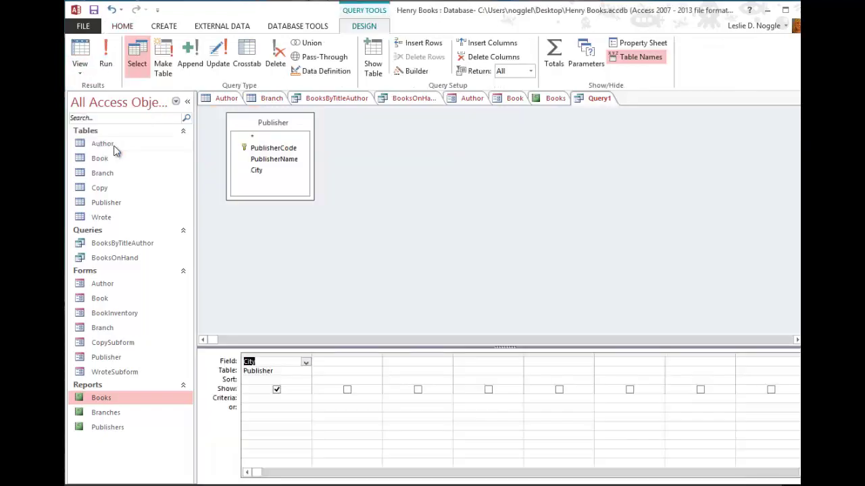
{"action": "left_click", "coordinate": [305, 380]}
{"action": "left_click", "coordinate": [306, 381]}
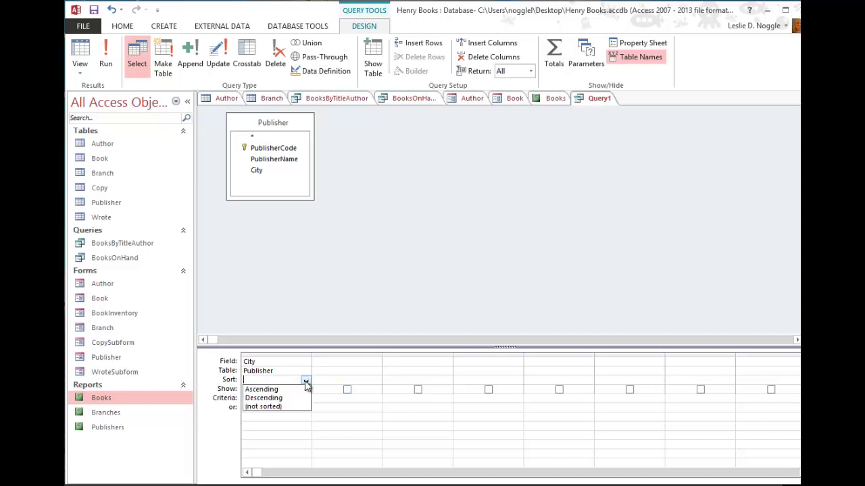
{"action": "left_click", "coordinate": [297, 390]}
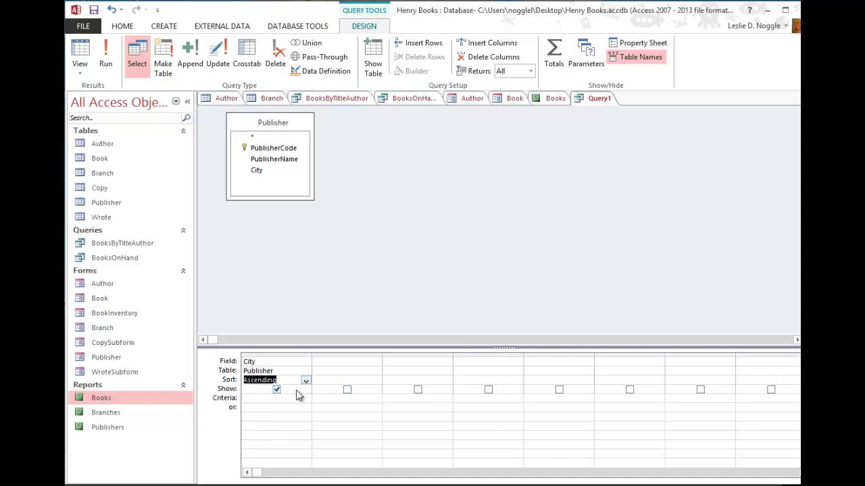
{"action": "left_click", "coordinate": [105, 62]}
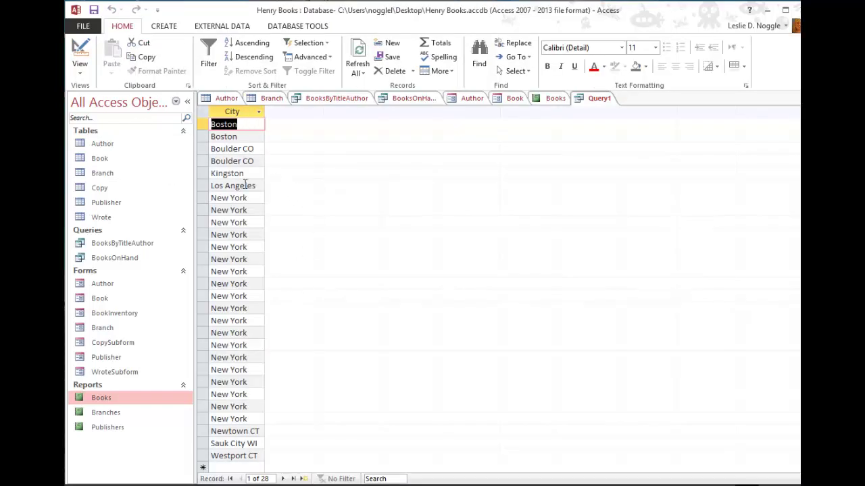
Review the sorted city results, running alphabetically from Boston to Westport CT.
{"action": "scroll", "coordinate": [263, 368], "scroll_direction": "down", "scroll_amount": 6}
{"action": "scroll", "coordinate": [268, 370], "scroll_direction": "up", "scroll_amount": 6}
{"action": "scroll", "coordinate": [262, 369], "scroll_direction": "down", "scroll_amount": 8}
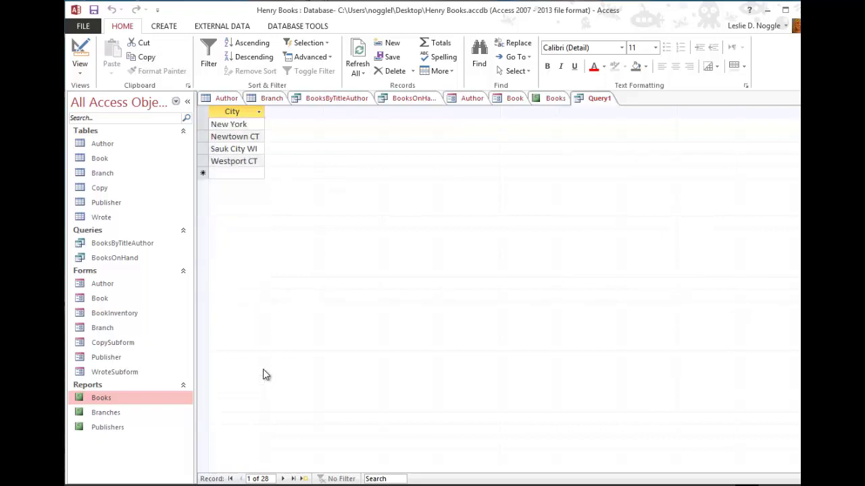
{"action": "scroll", "coordinate": [263, 369], "scroll_direction": "up", "scroll_amount": 8}
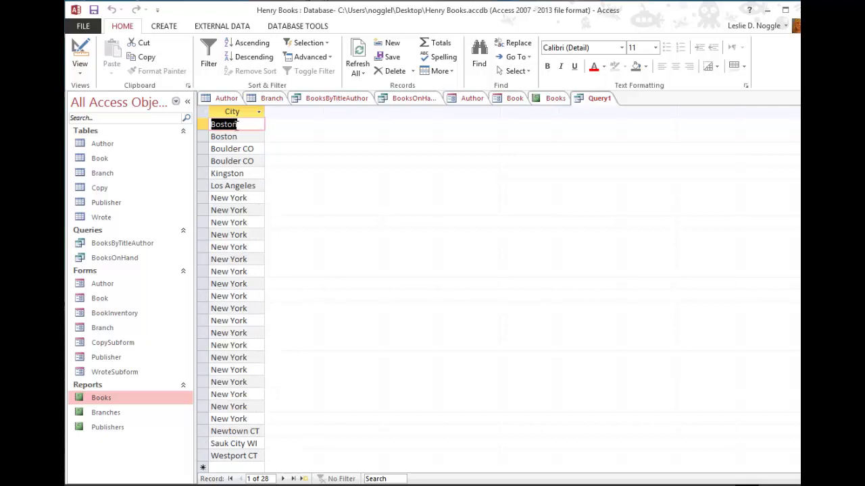
{"action": "scroll", "coordinate": [270, 282], "scroll_direction": "down", "scroll_amount": 2}
{"action": "scroll", "coordinate": [268, 282], "scroll_direction": "up", "scroll_amount": 2}
{"action": "left_click", "coordinate": [81, 70]}
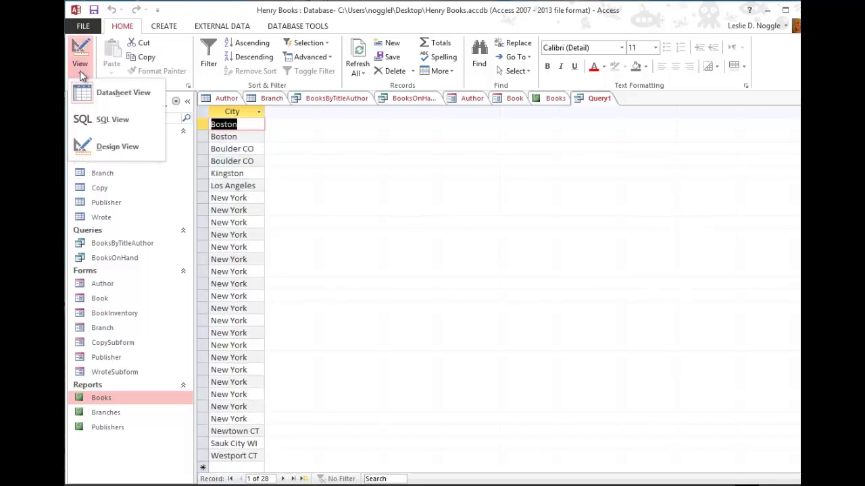
Return to Design View and add the Publisher table back through Show Table.
{"action": "left_click", "coordinate": [111, 147]}
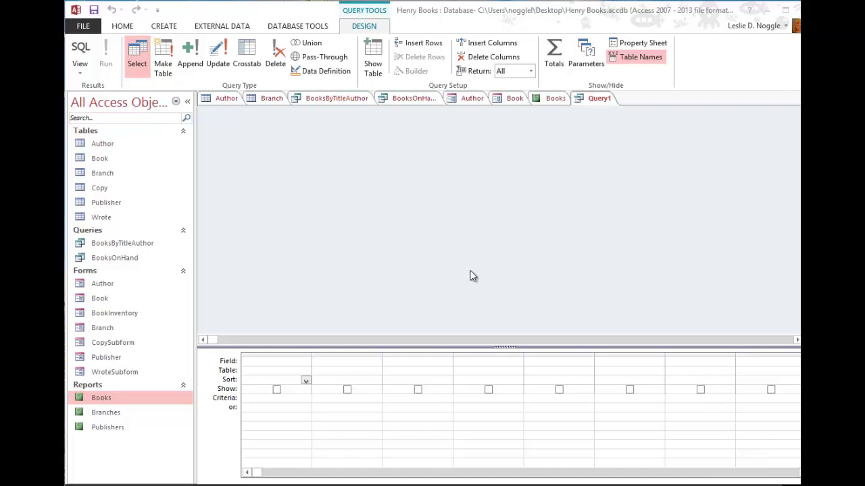
{"action": "right_click", "coordinate": [419, 211]}
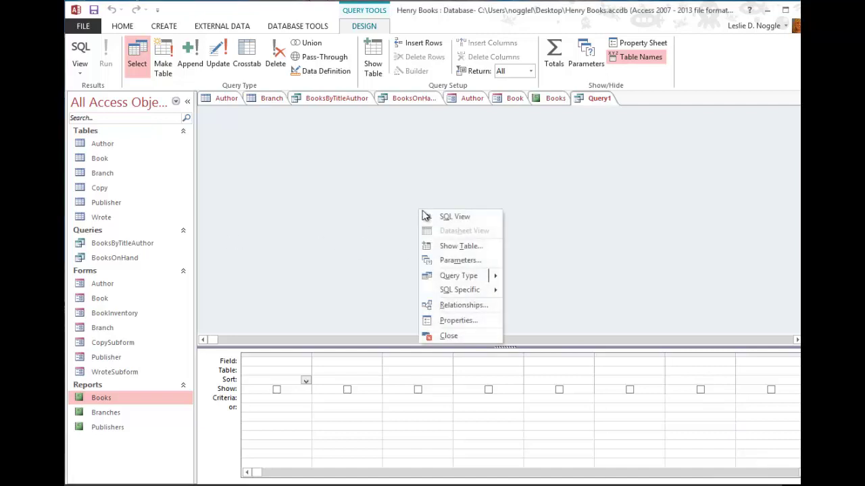
{"action": "left_click", "coordinate": [446, 246]}
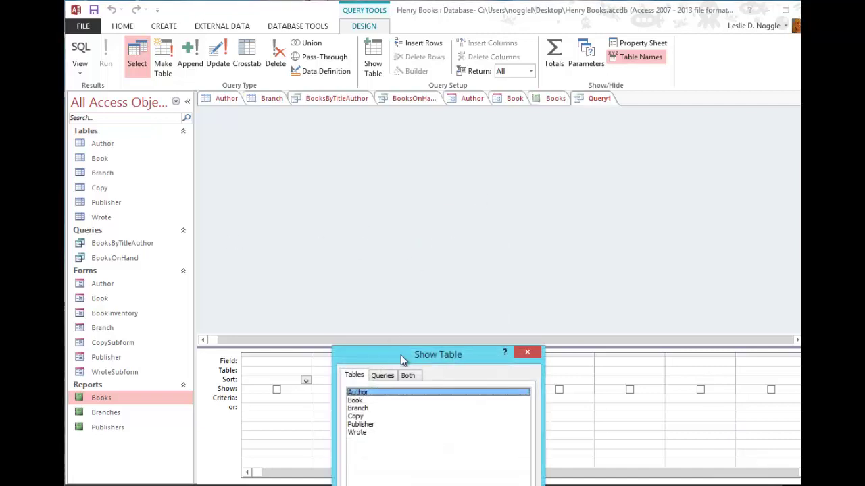
{"action": "left_click_drag", "start_coordinate": [400, 354], "coordinate": [410, 121]}
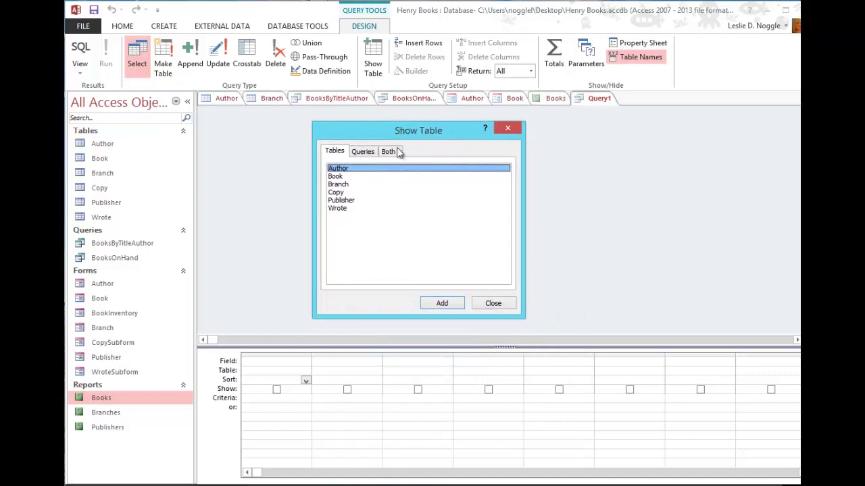
{"action": "left_click", "coordinate": [341, 201]}
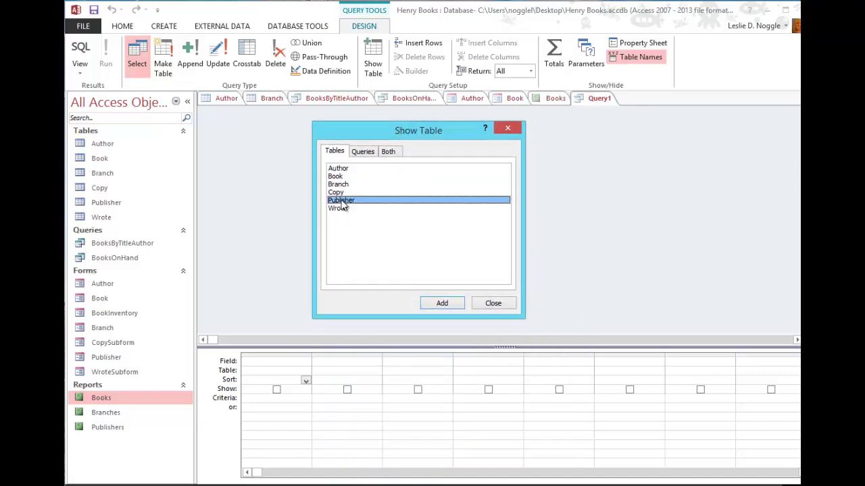
{"action": "left_click", "coordinate": [442, 303]}
{"action": "left_click_drag", "start_coordinate": [433, 130], "coordinate": [549, 132]}
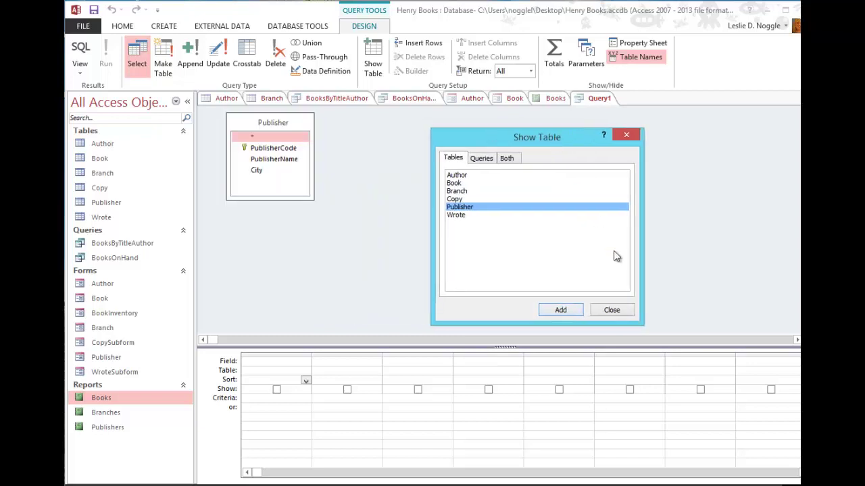
{"action": "left_click", "coordinate": [621, 309]}
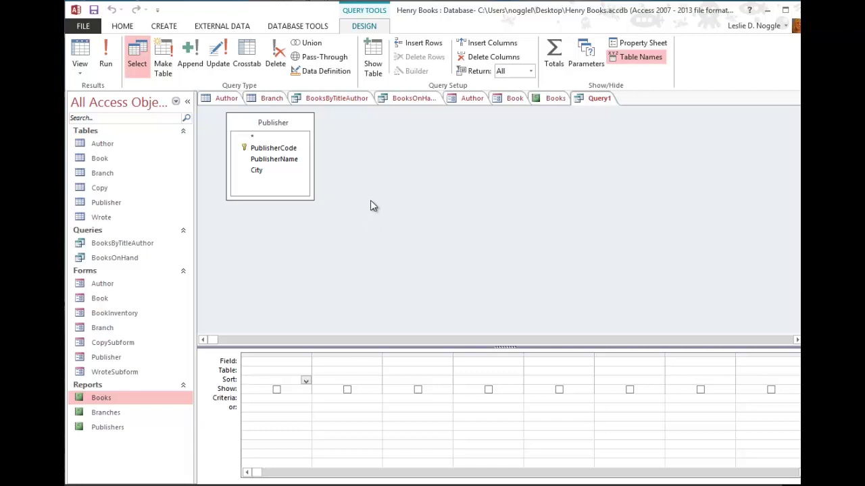
Add PublisherName and City to the grid, clearing City's Show box.
{"action": "left_click", "coordinate": [291, 162]}
{"action": "double_click", "coordinate": [291, 162]}
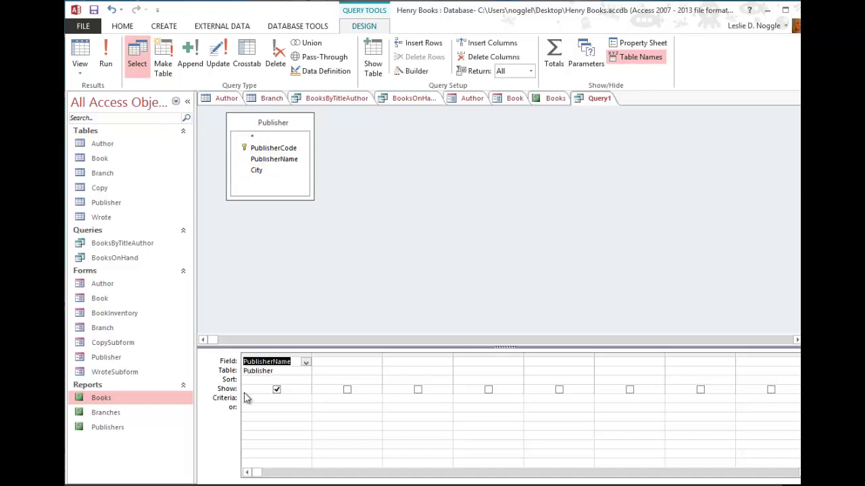
{"action": "double_click", "coordinate": [263, 171]}
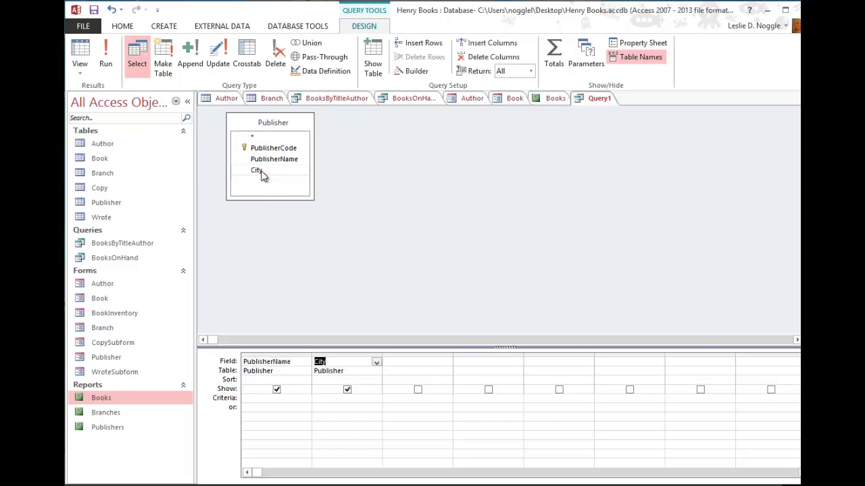
{"action": "left_click", "coordinate": [347, 390]}
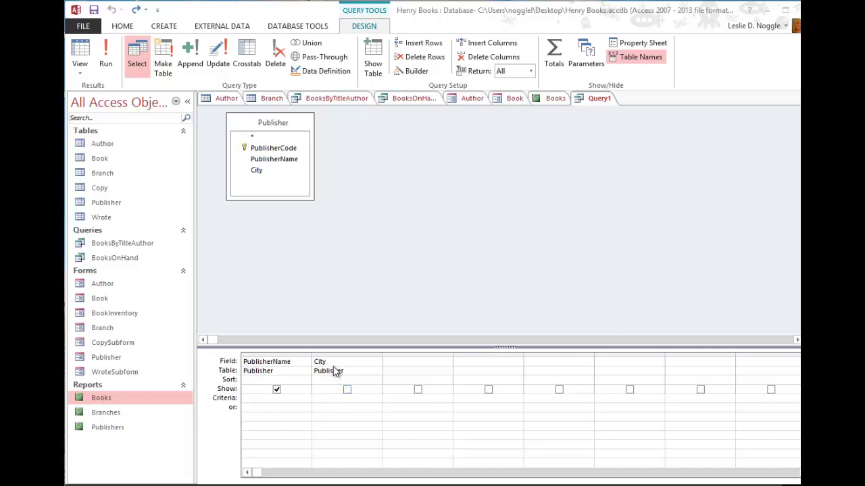
Enter <>New York as City's criterion and run the query, listing nine publishers.
{"action": "left_click", "coordinate": [329, 401]}
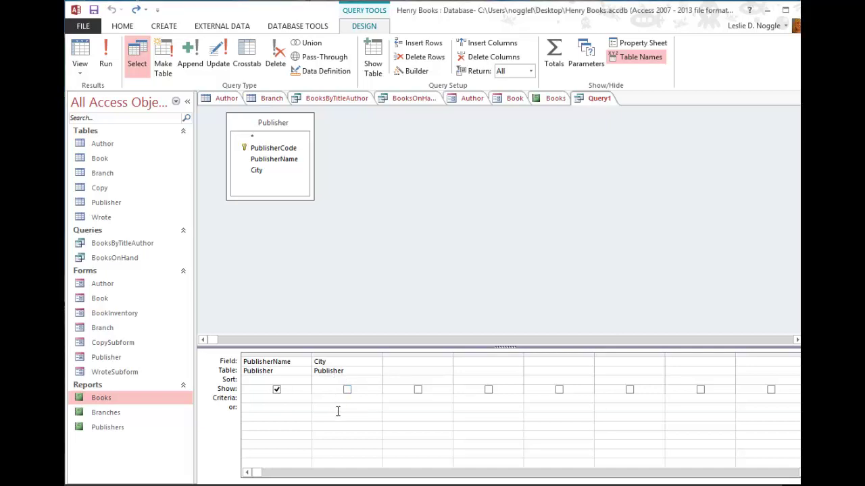
{"action": "type", "text": "<>New"}
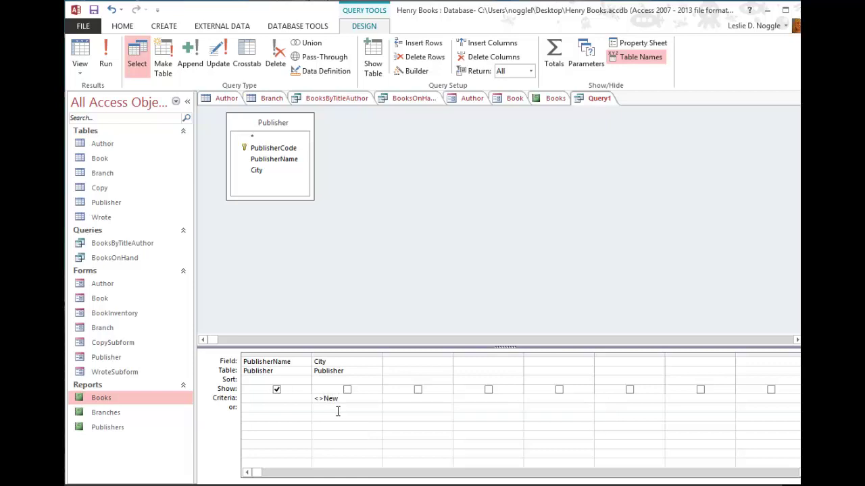
{"action": "type", "text": " York"}
{"action": "left_click", "coordinate": [106, 65]}
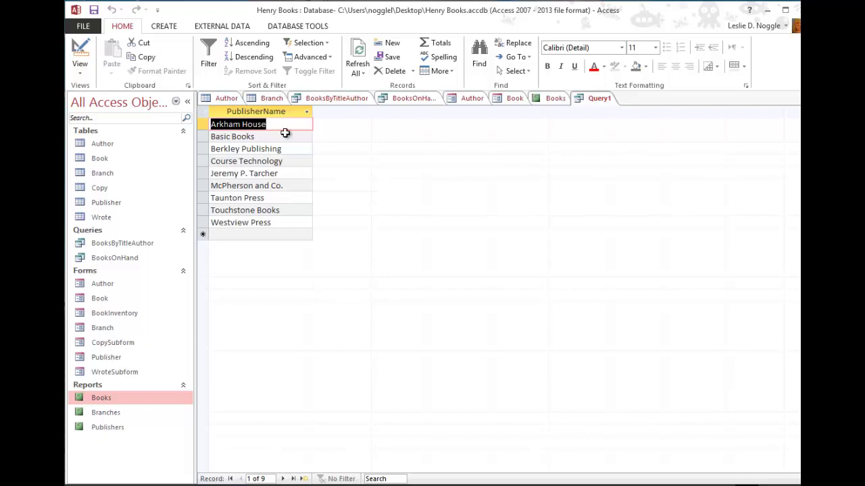
Briefly show City and run to check the filtered cities, then hide City again in Design View.
{"action": "left_click", "coordinate": [79, 68]}
{"action": "left_click", "coordinate": [78, 146]}
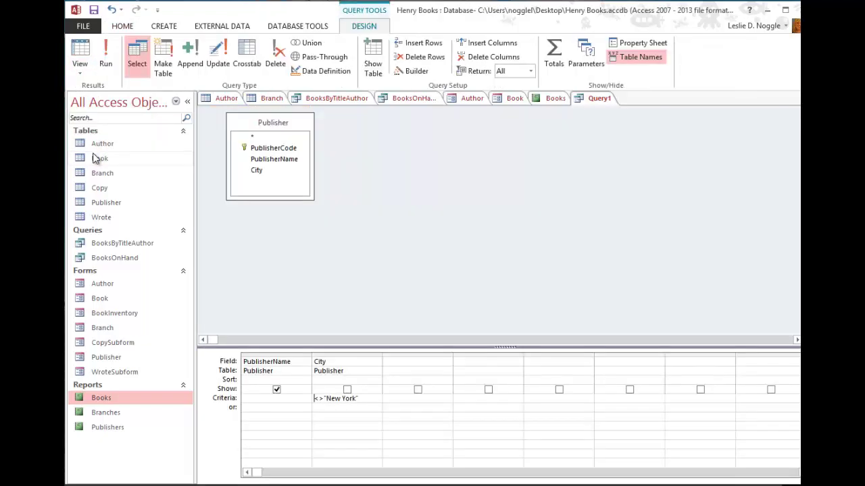
{"action": "left_click", "coordinate": [348, 390]}
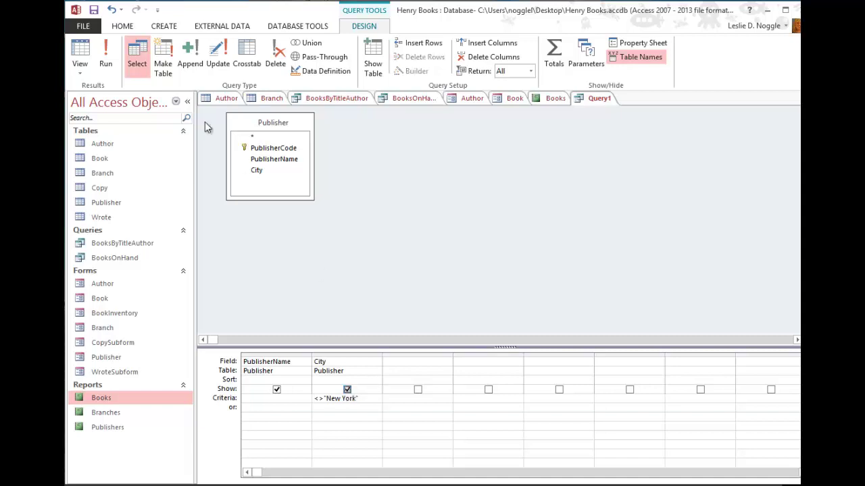
{"action": "left_click", "coordinate": [106, 58]}
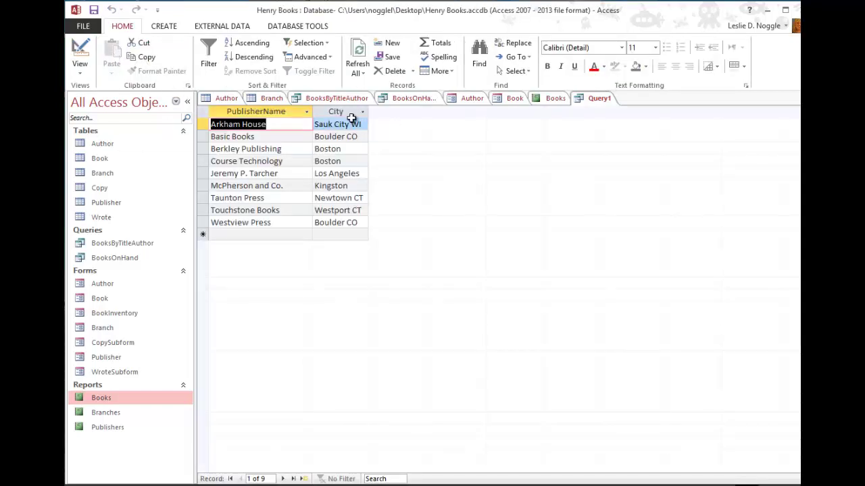
{"action": "left_click", "coordinate": [80, 68]}
{"action": "left_click", "coordinate": [107, 155]}
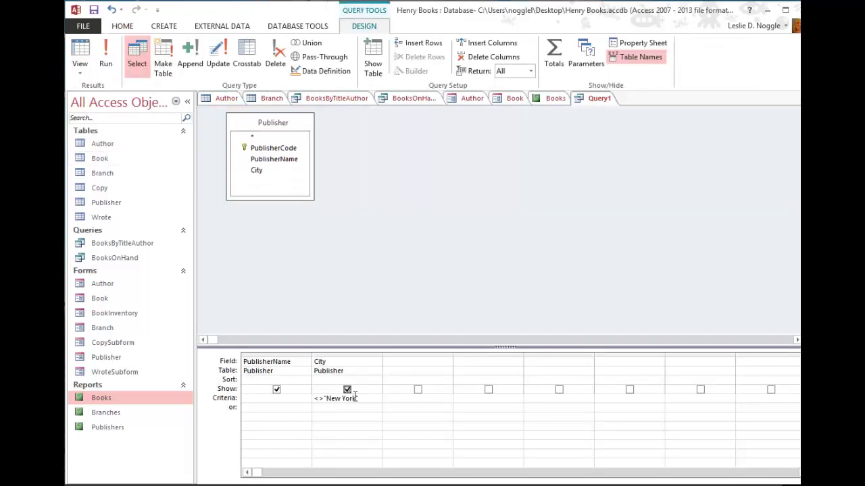
{"action": "left_click", "coordinate": [347, 390]}
{"action": "right_click", "coordinate": [223, 101]}
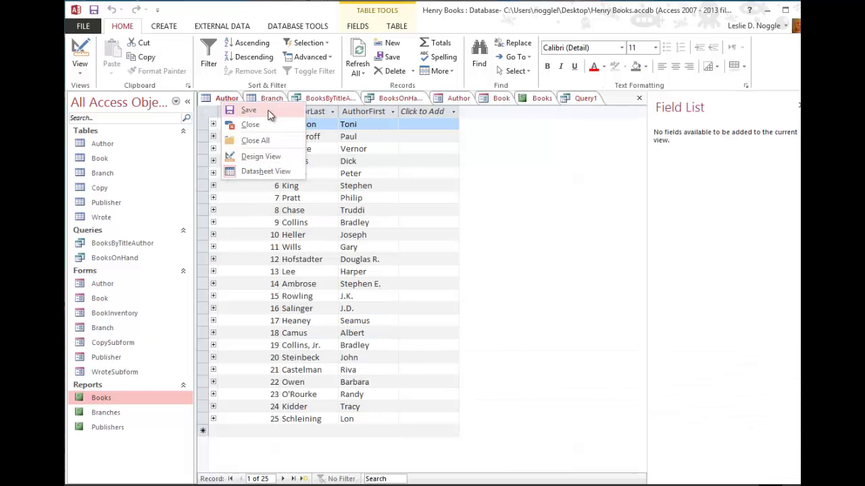
{"action": "left_click", "coordinate": [269, 114]}
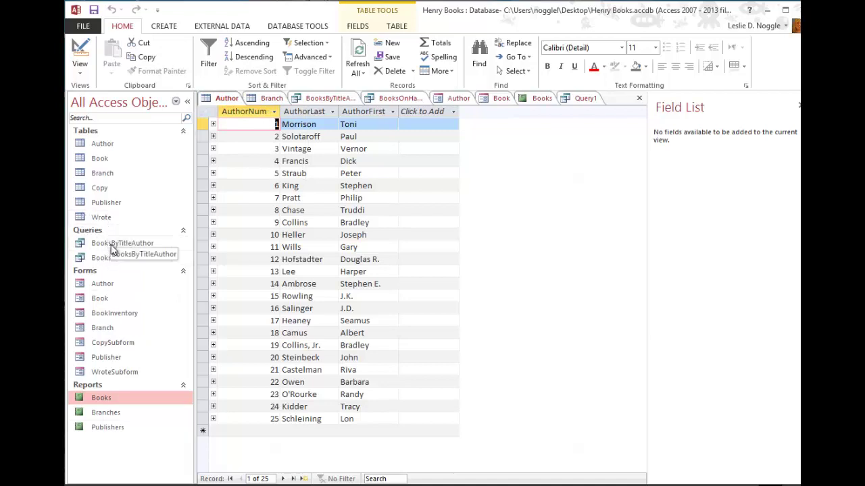
{"action": "left_click", "coordinate": [80, 67]}
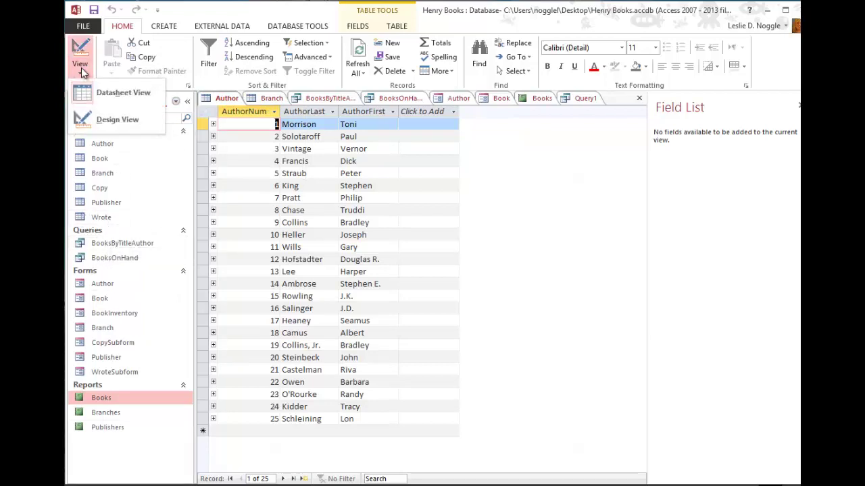
{"action": "left_click", "coordinate": [81, 121]}
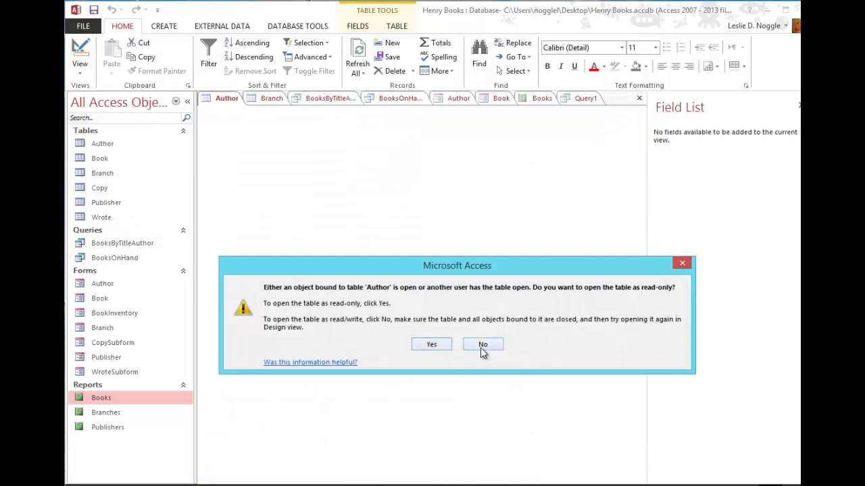
{"action": "left_click", "coordinate": [482, 347]}
{"action": "left_click", "coordinate": [583, 99]}
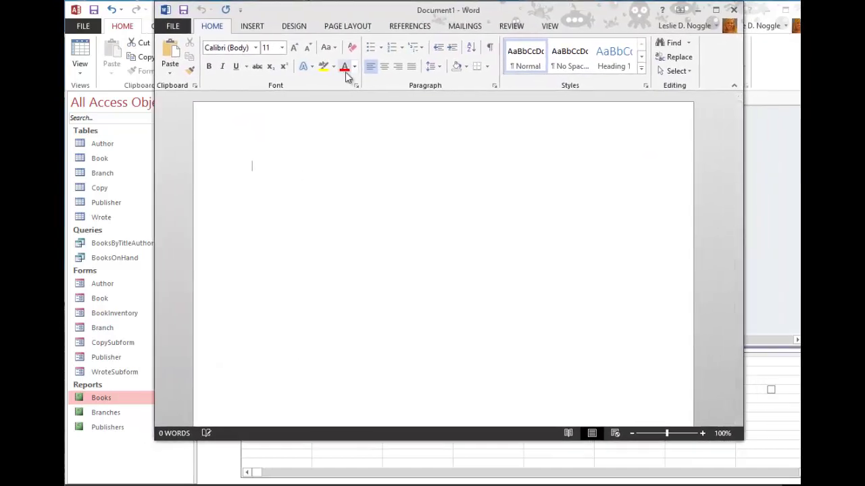
In Word, write numbered step 1: add the Publisher table to Query Design, then its PublisherName and City fields.
{"action": "type", "text": "1. "}
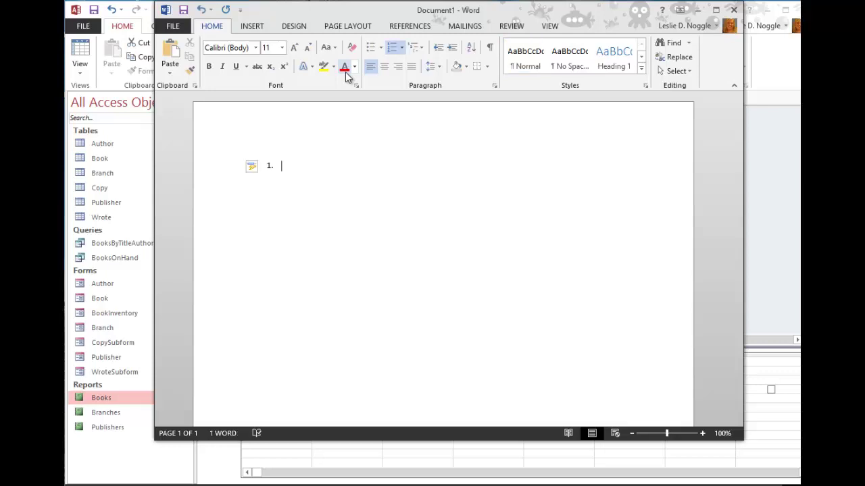
{"action": "type", "text": "Add the Publisher table to "}
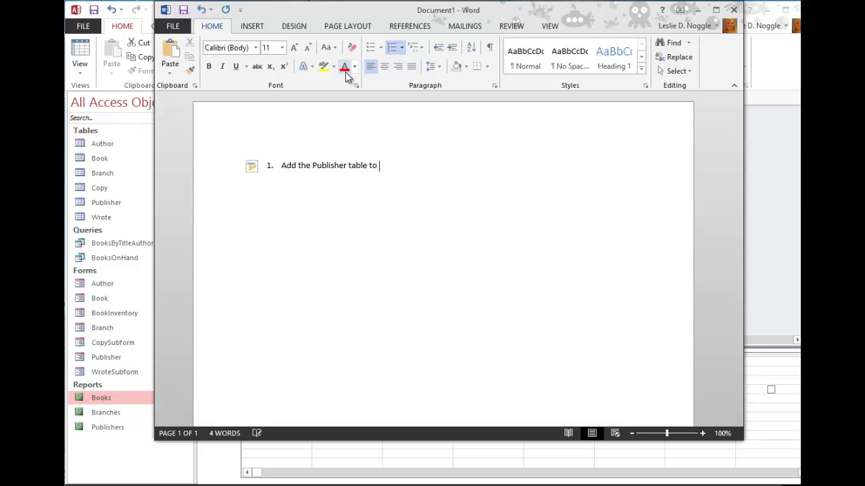
{"action": "type", "text": "the Query Design window. Add the Publis"}
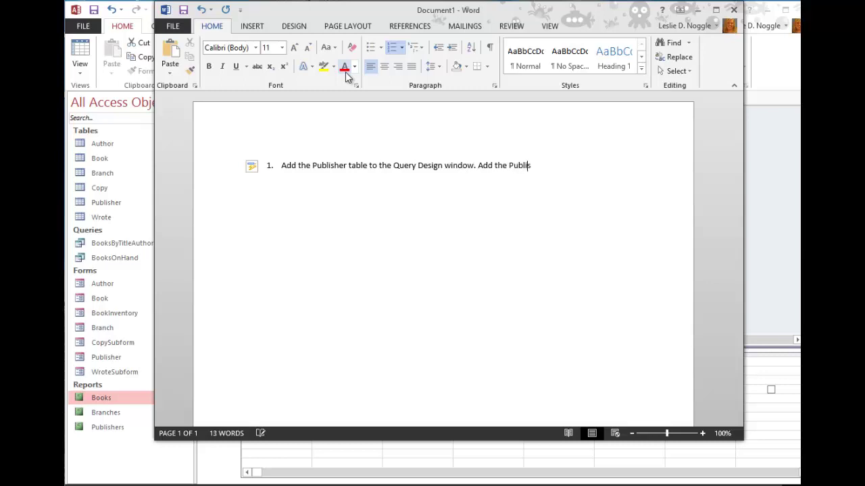
{"action": "type", "text": "herName an"}
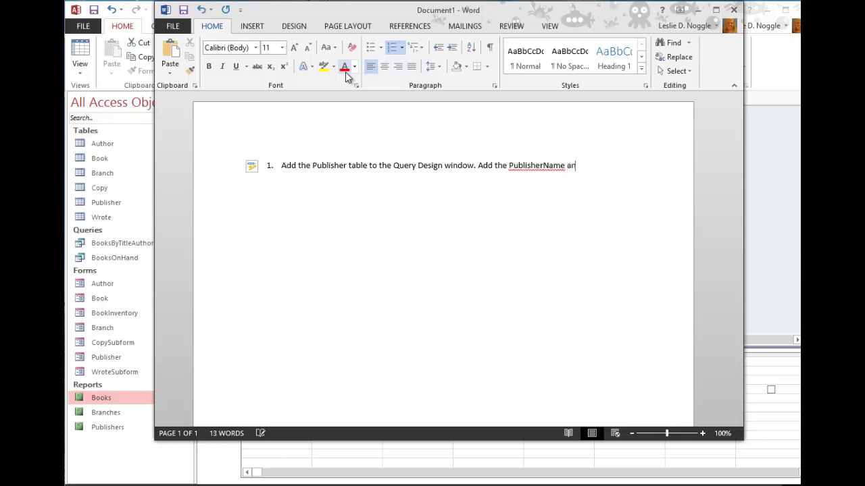
{"action": "type", "text": "d City fields to the design grid."}
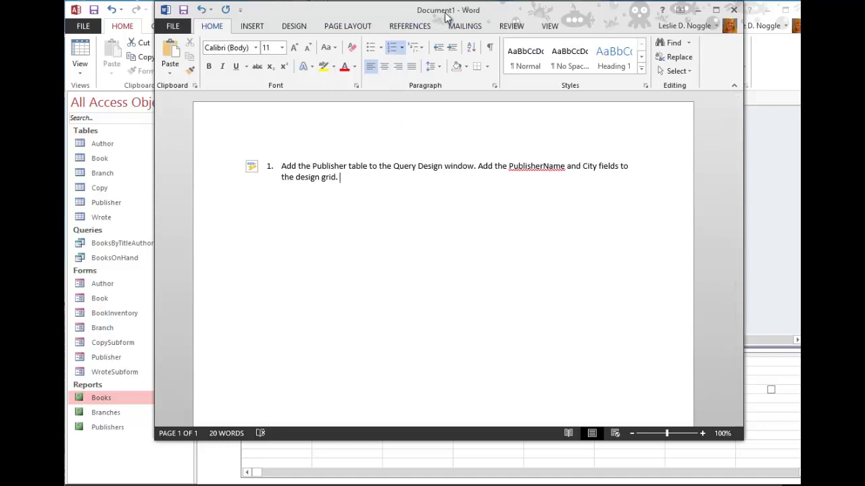
{"action": "left_click", "coordinate": [697, 9]}
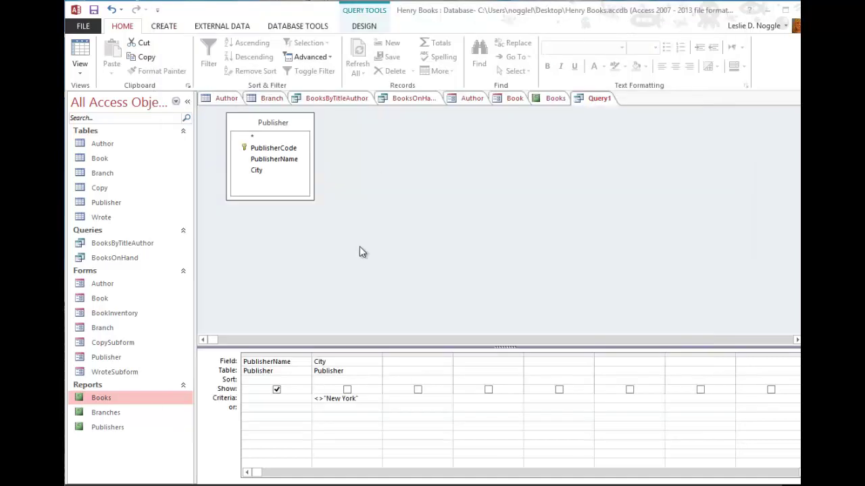